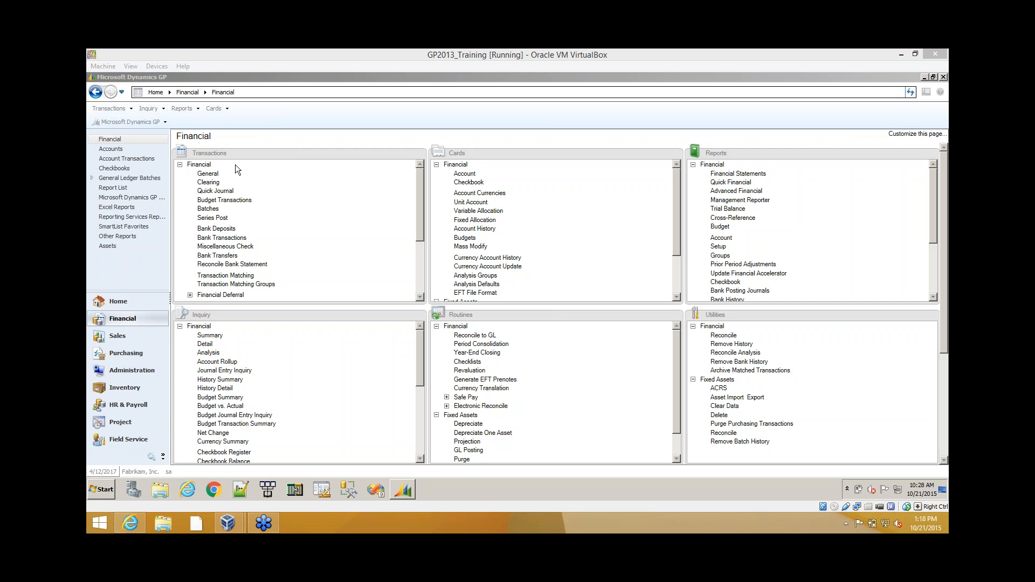
Open the bank statement reconciliation and select the UPTOWN TRUST checkbook.
click(226, 270)
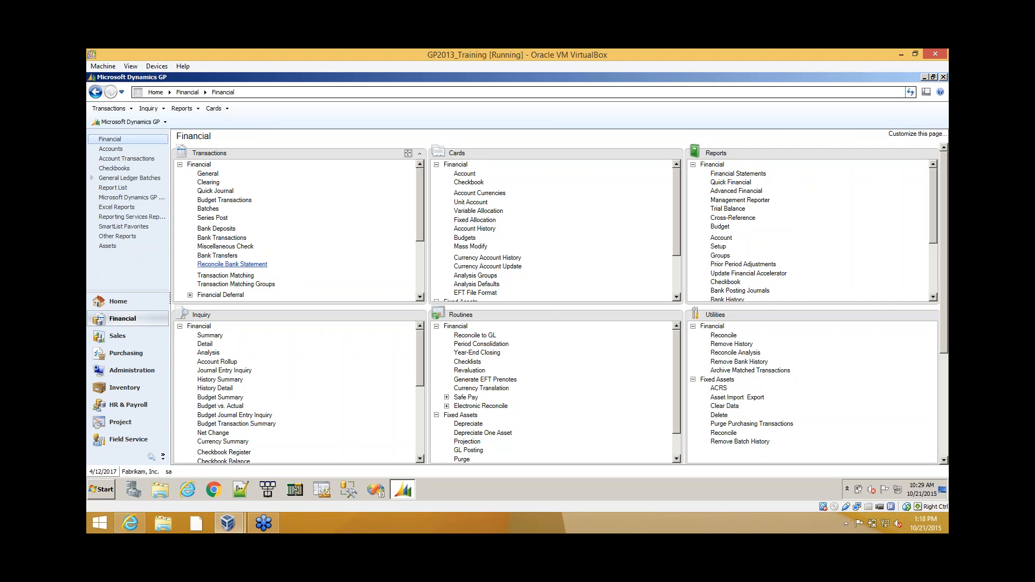
click(226, 266)
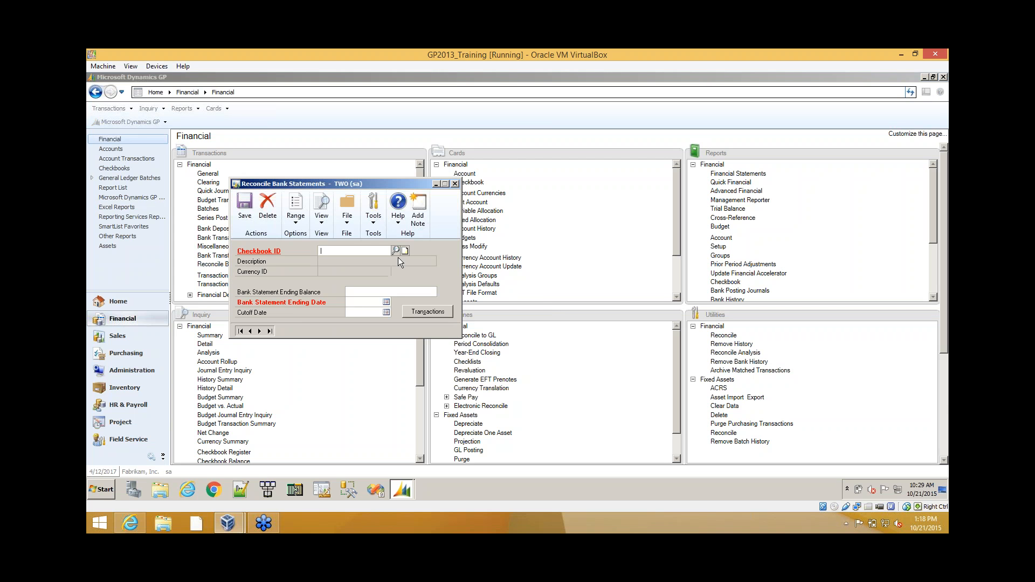
click(397, 251)
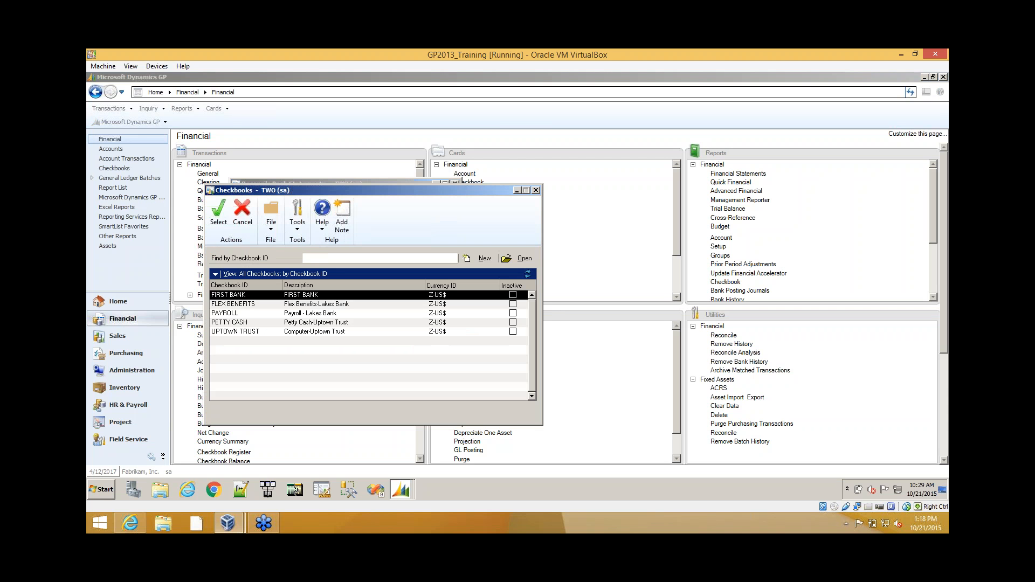
click(251, 332)
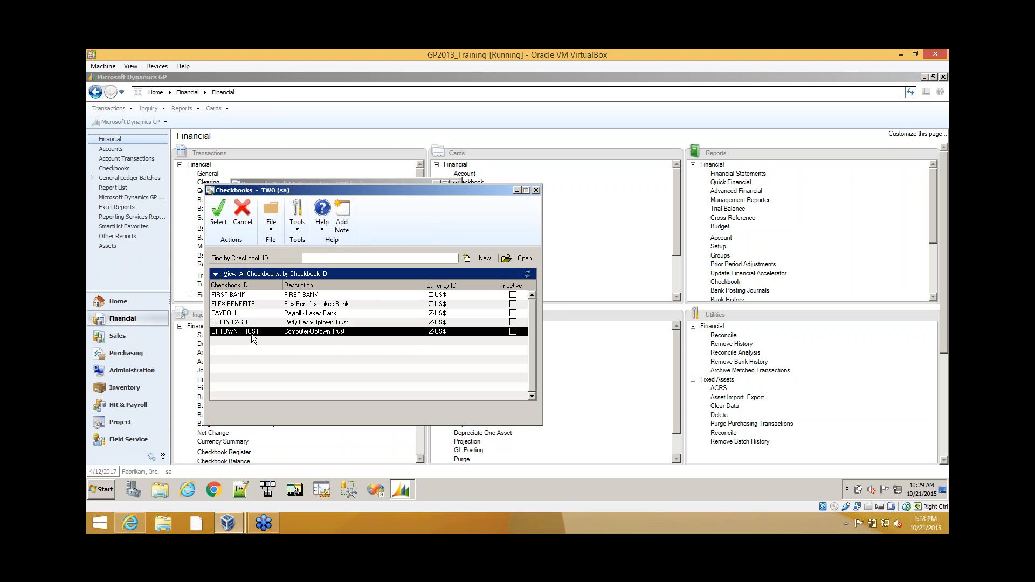
click(225, 215)
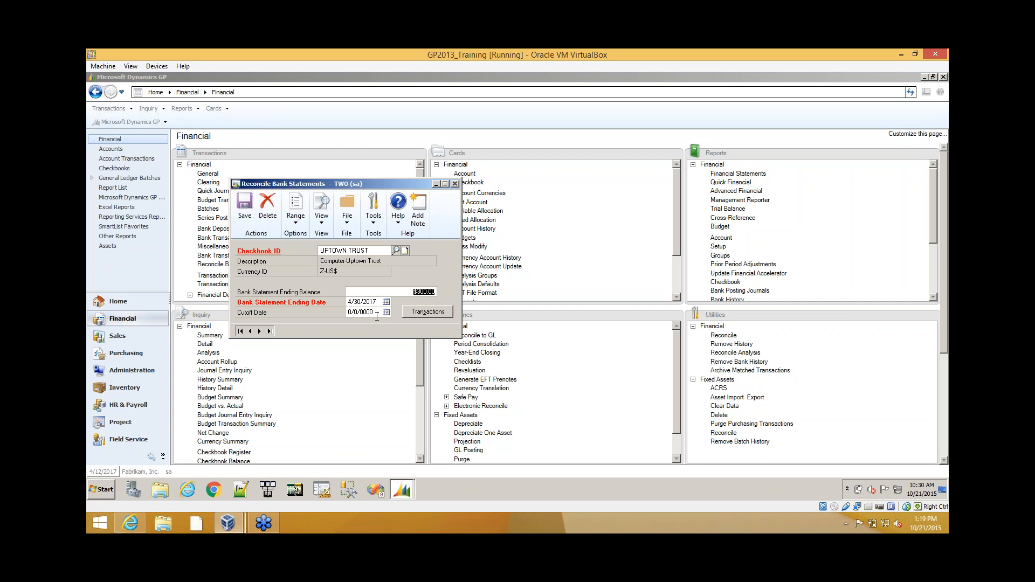
Open the checkbook's bank transactions, agreeing to match deposits by amount within the eight-day grace period, and move the window aside.
click(413, 312)
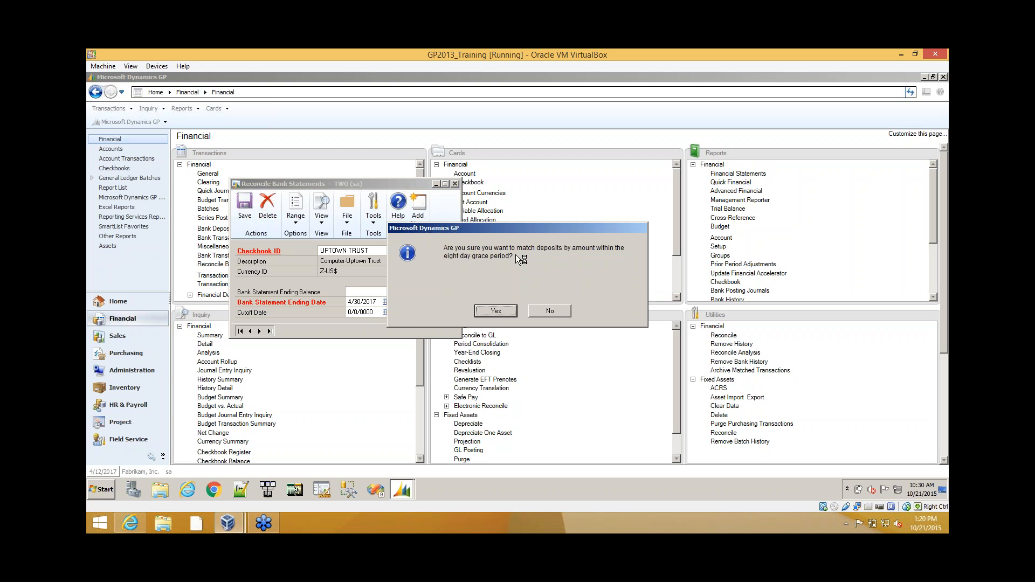
click(498, 310)
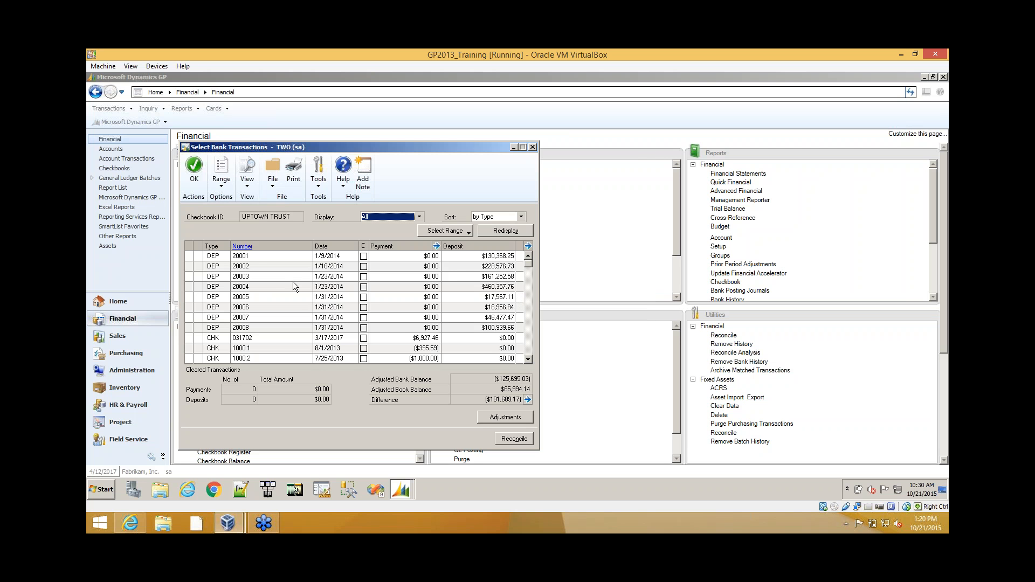
drag(367, 151, 556, 146)
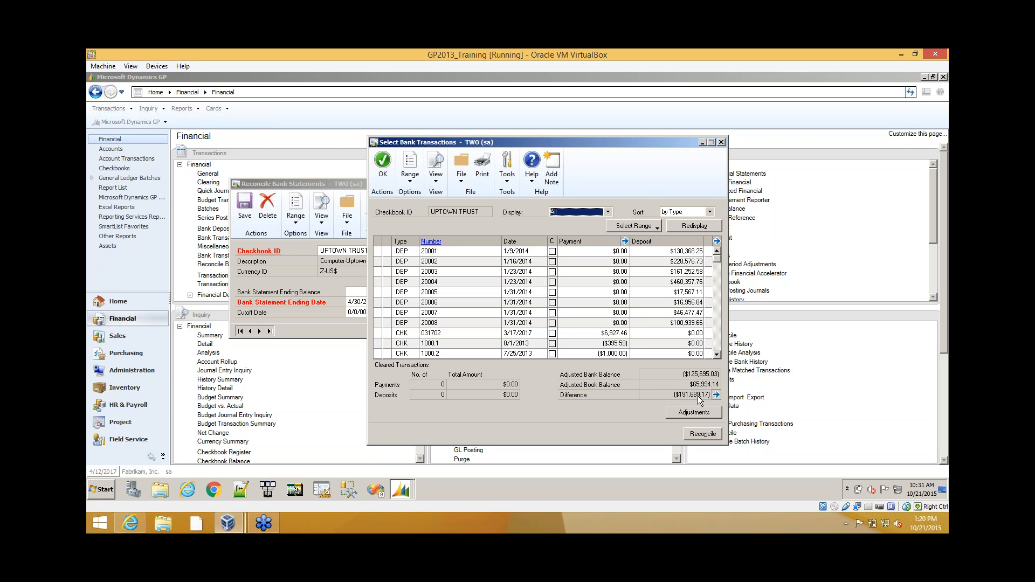
Keep the bank transactions sorted by type, and view the reconciliation's adjustments window without entering an adjustment.
click(677, 213)
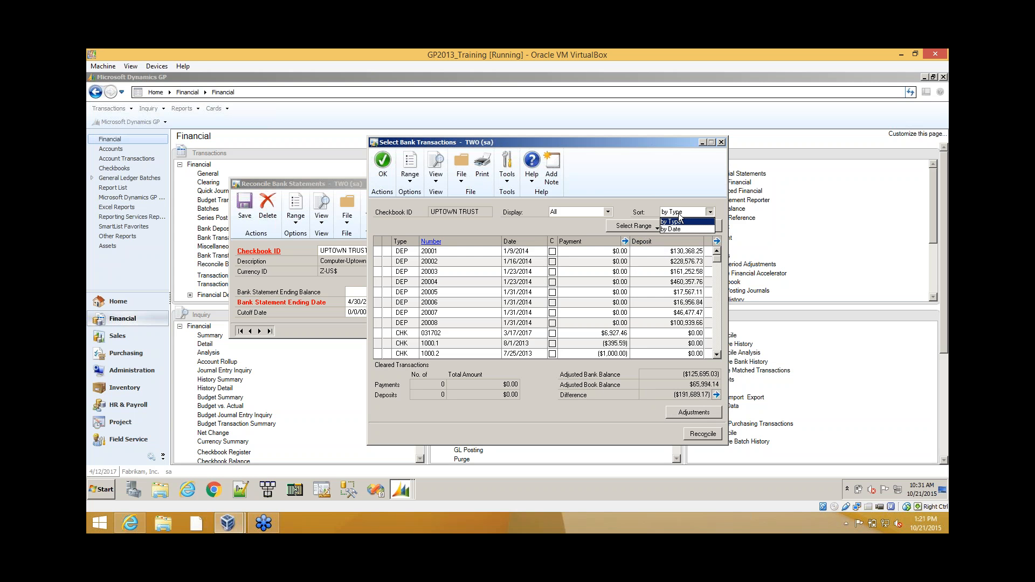
click(675, 221)
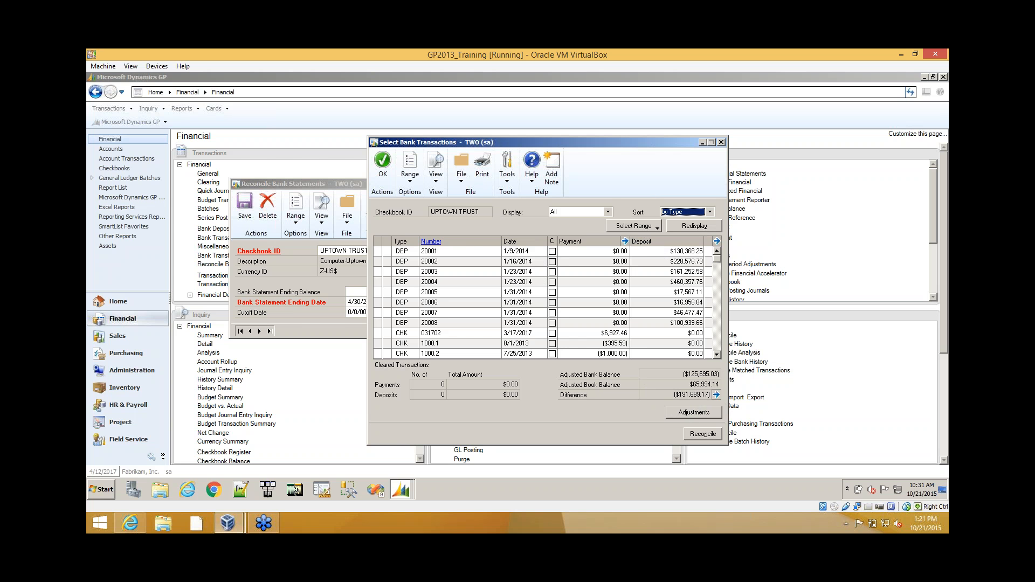
click(692, 413)
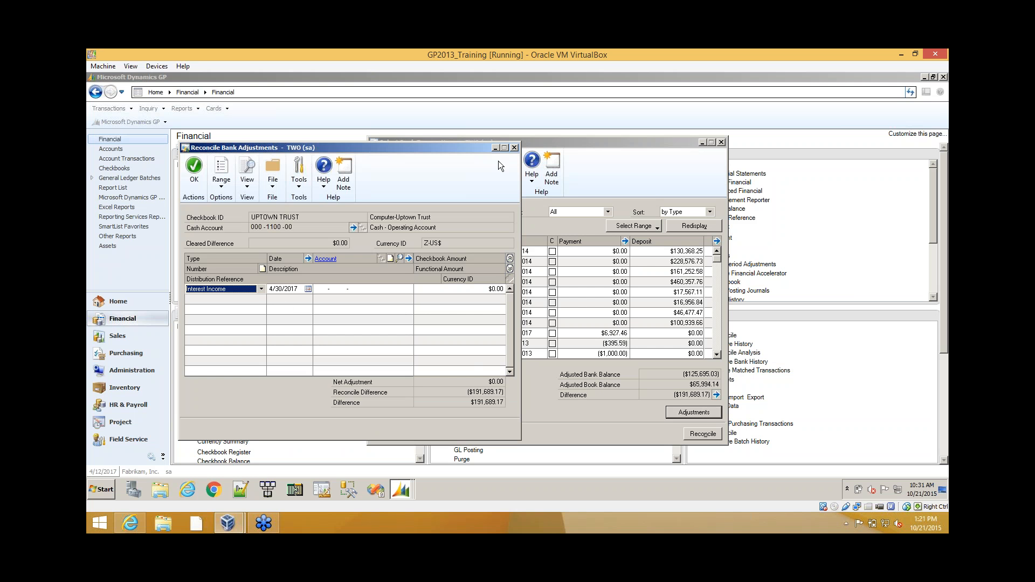
click(513, 148)
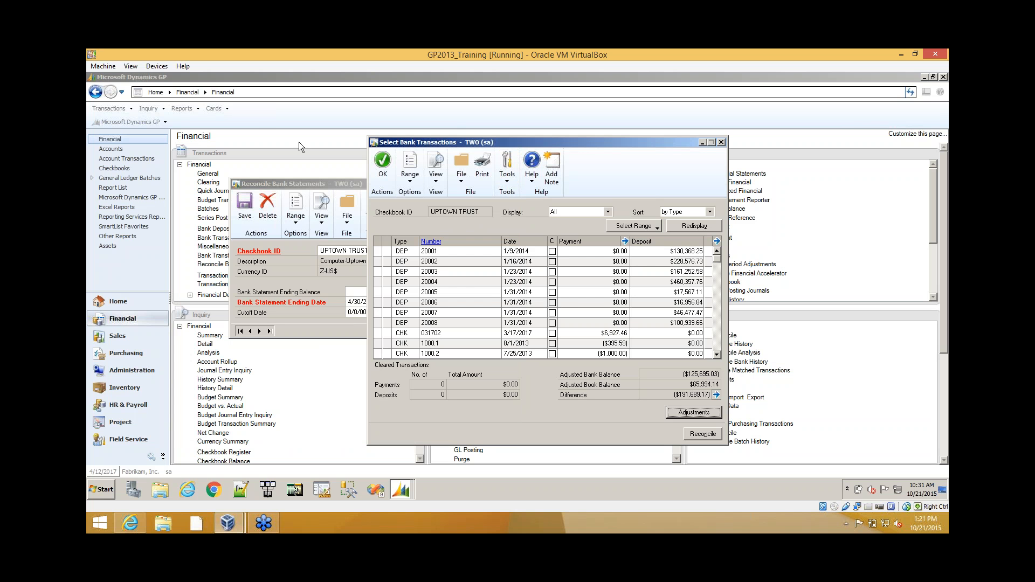
Accept the transaction selection, save the UPTOWN TRUST bank statement reconciliation and close it.
click(382, 172)
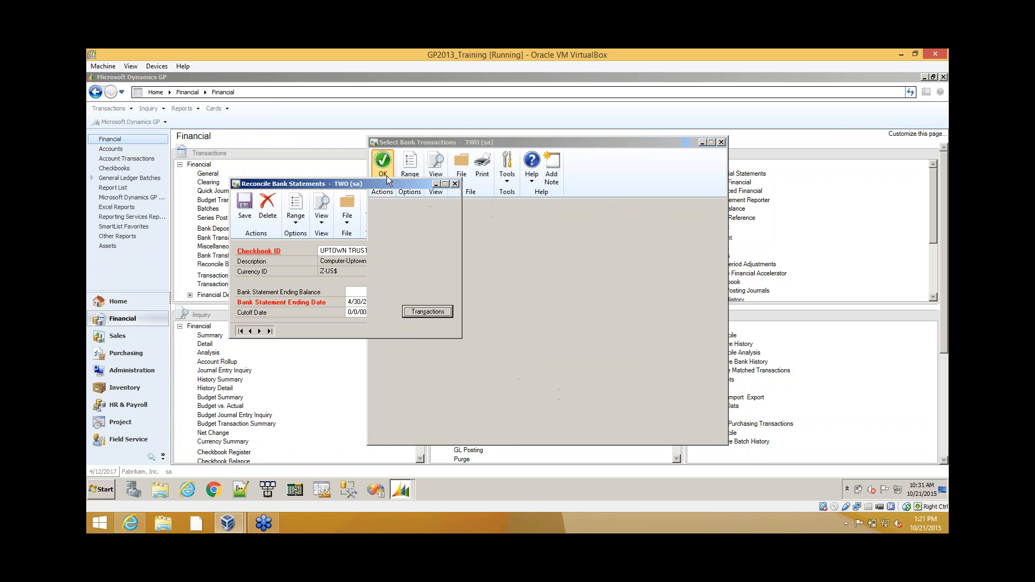
click(249, 207)
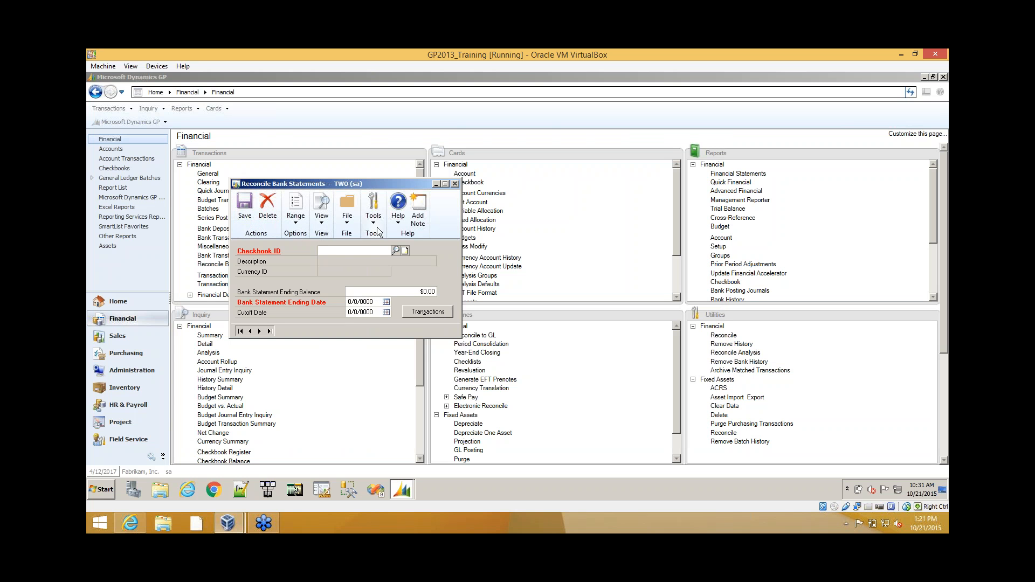
click(454, 184)
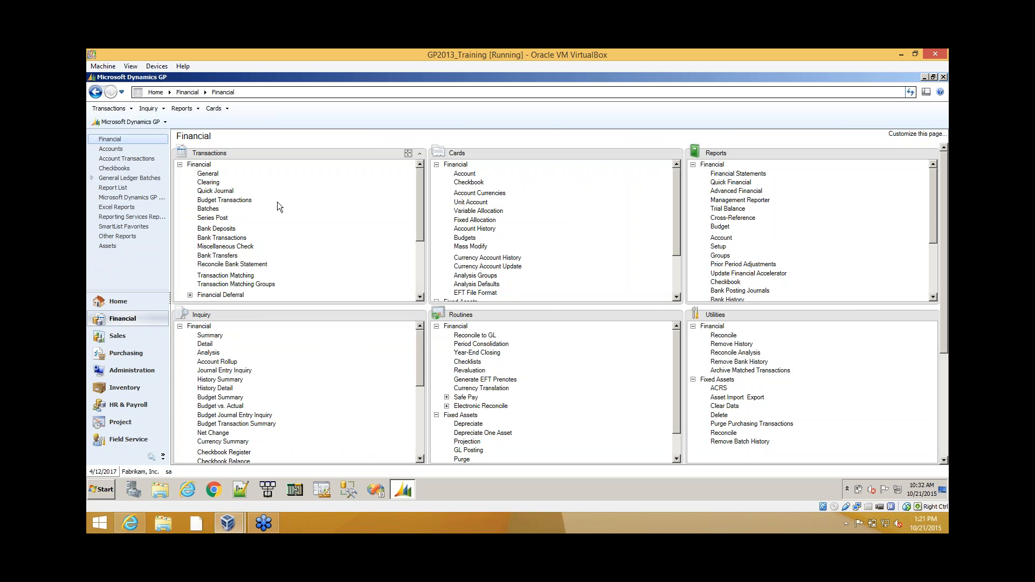
Start a Reconcile to GL routine and set its date range from 4/1/2017 to 4/30/2017.
click(474, 336)
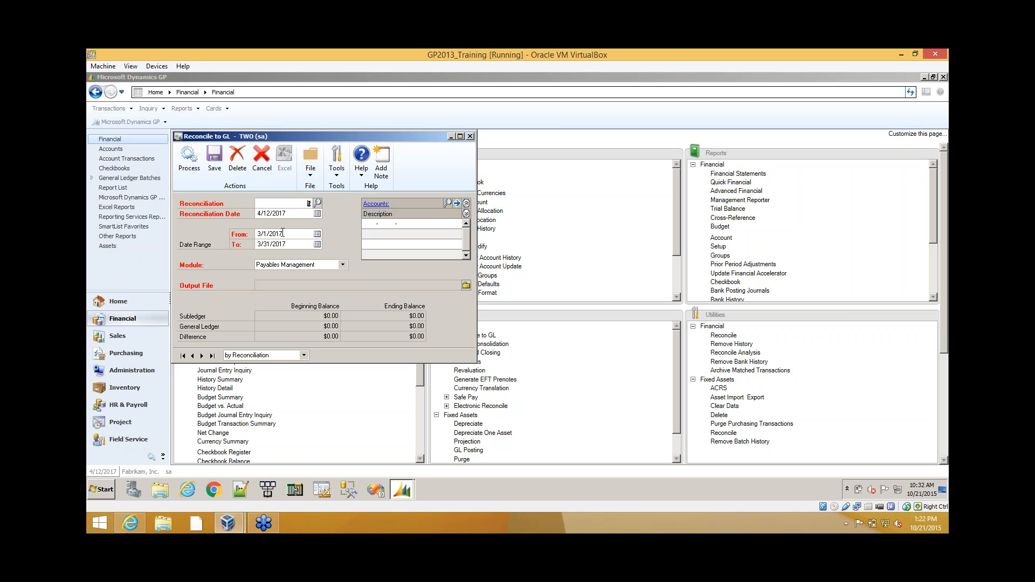
click(317, 234)
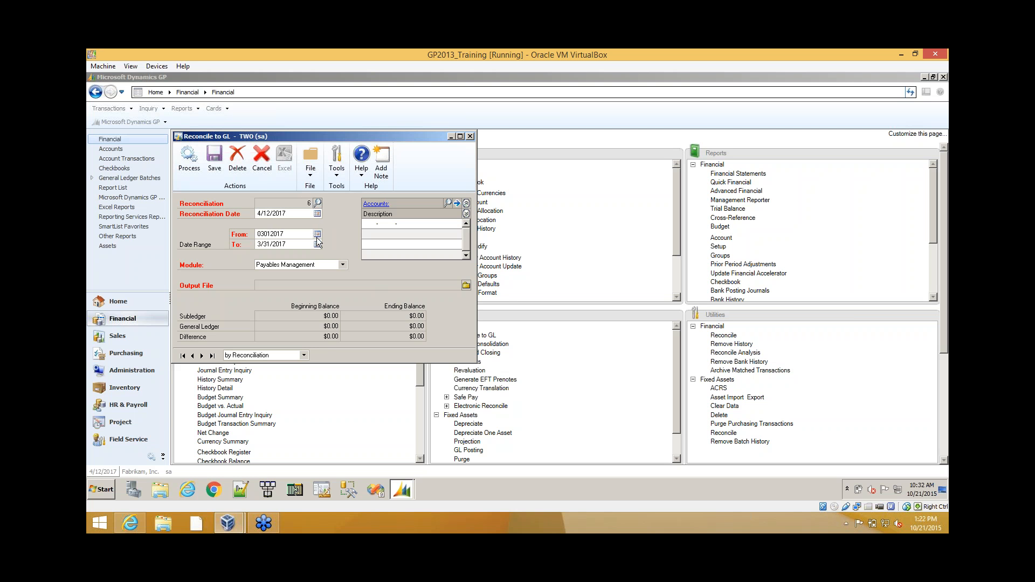
click(377, 249)
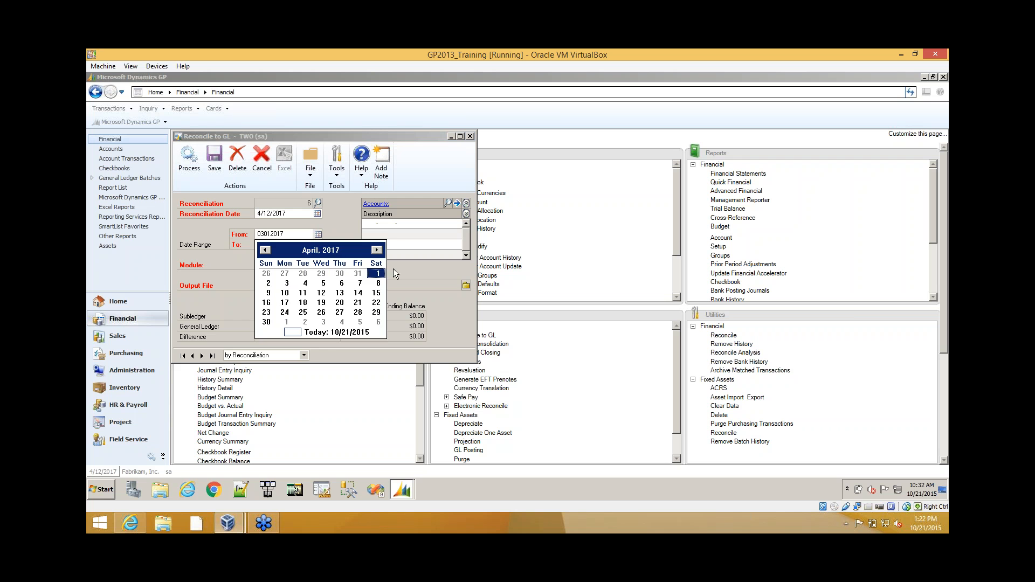
click(377, 273)
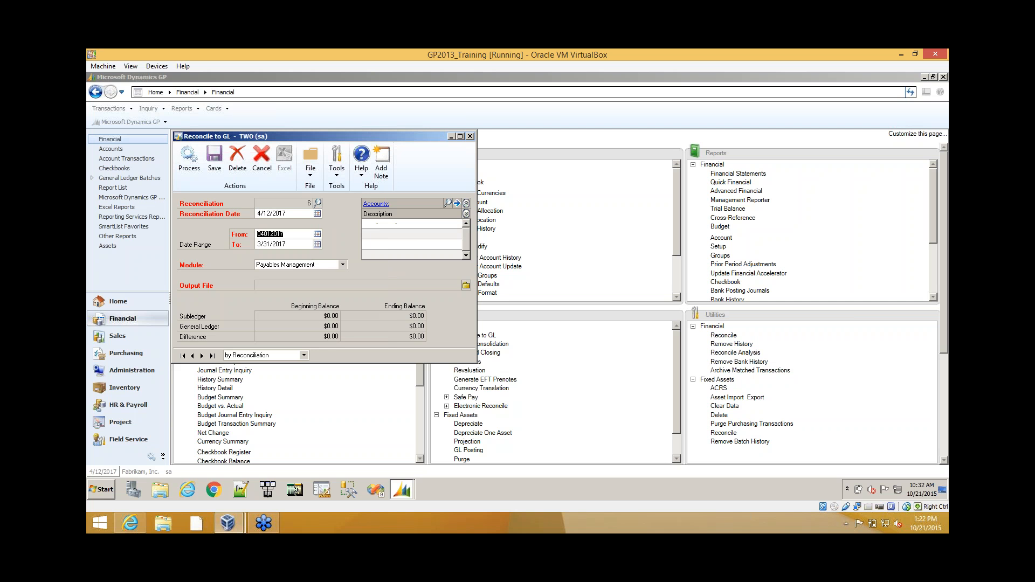
click(318, 244)
click(265, 331)
Set the reconciliation module to Bank Reconciliation and the checkbook to UPTOWN TRUST.
click(333, 265)
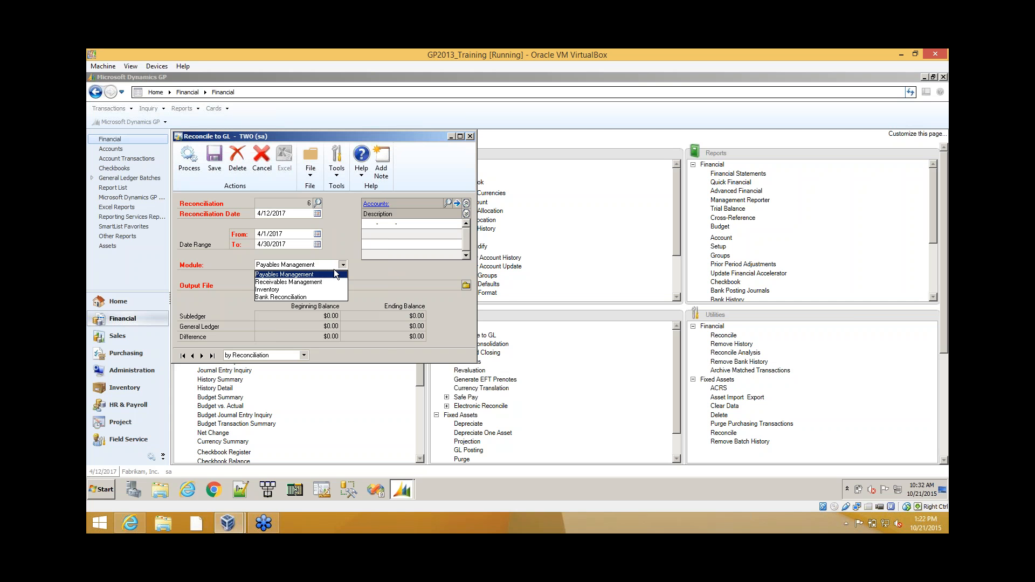
click(322, 298)
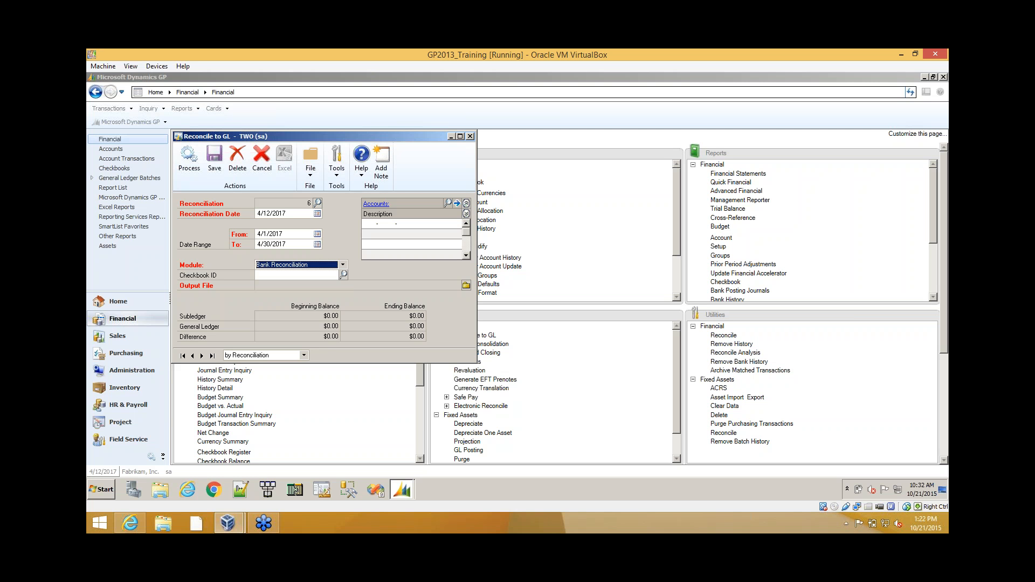
click(343, 275)
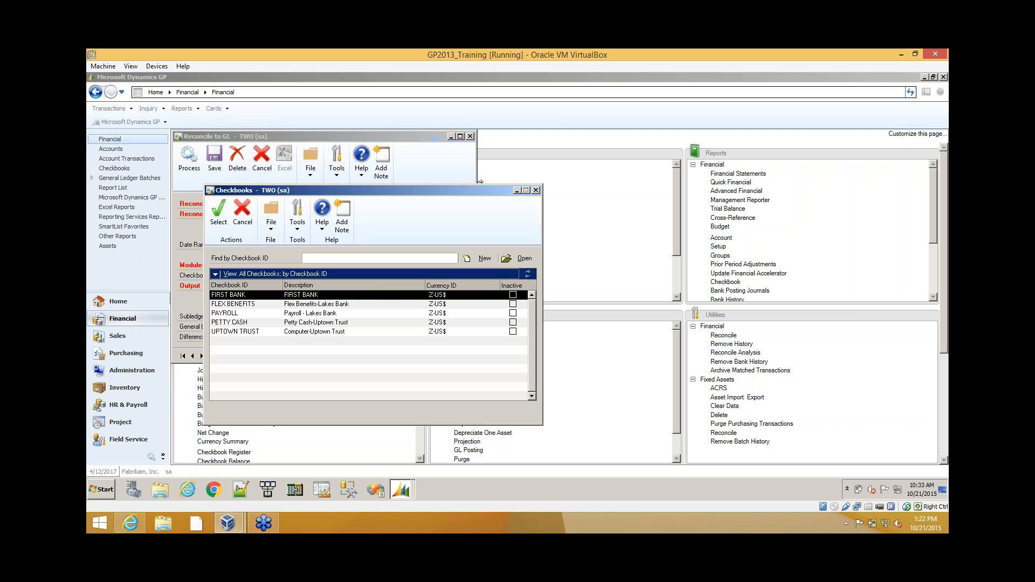
click(244, 332)
click(227, 227)
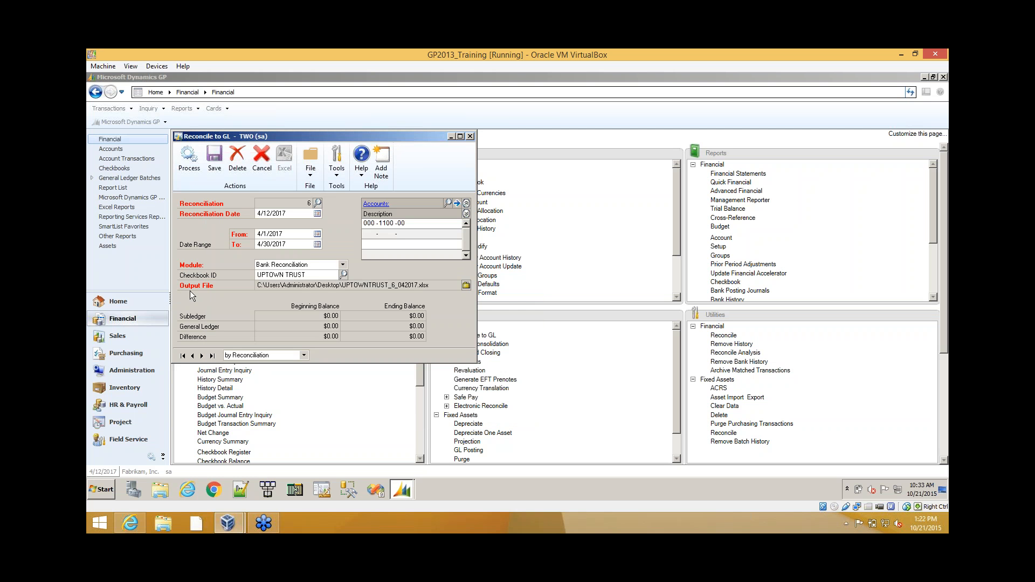
Save the output file to the Desktop as UPTOWNTRUST_6_042017.xlsx and process the reconciliation to Excel.
click(466, 286)
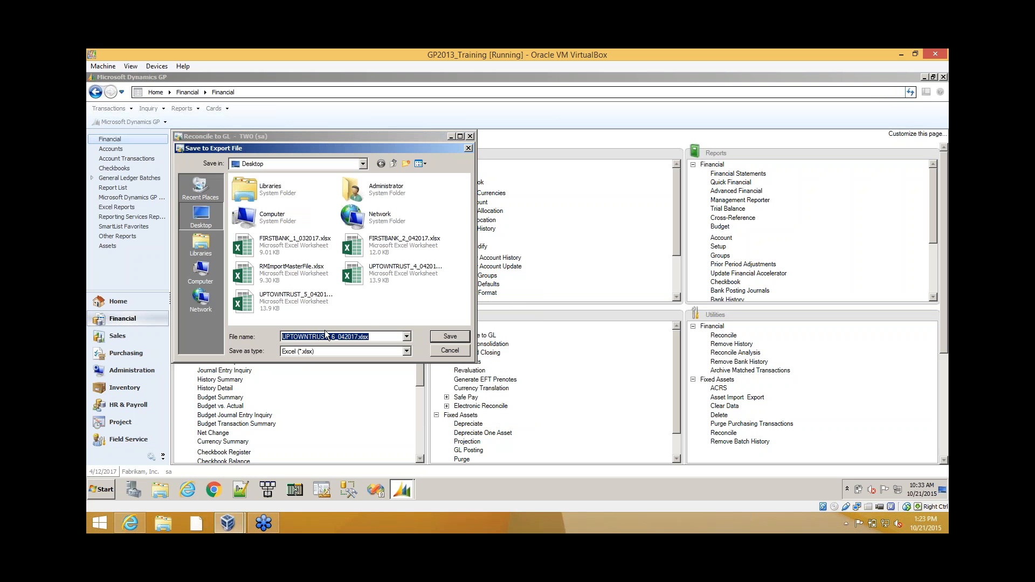
key(Return)
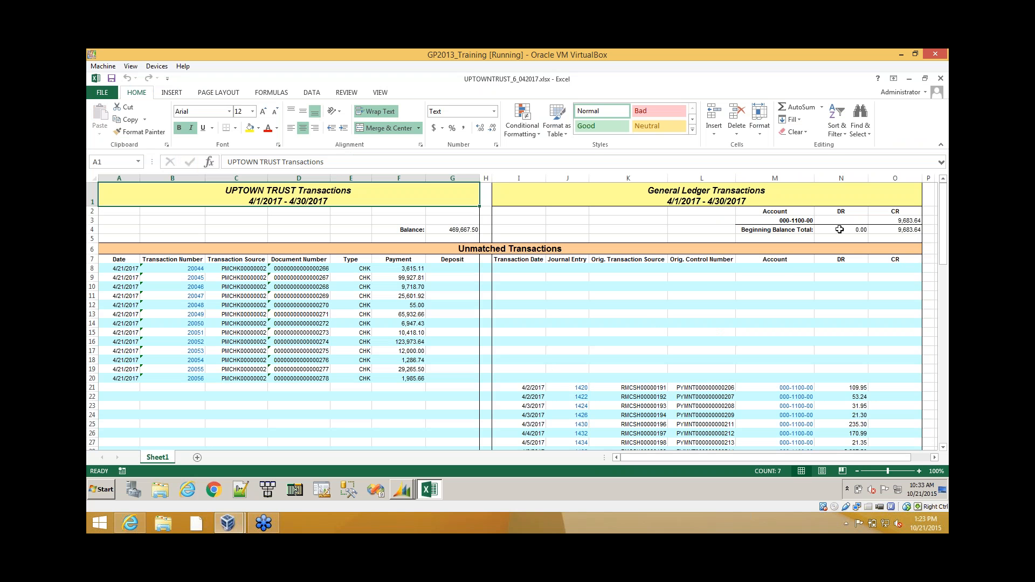
Examine the unmatched and matched bank and general ledger transactions and the ending balance differences in the exported reconciliation workbook.
drag(943, 221, 949, 420)
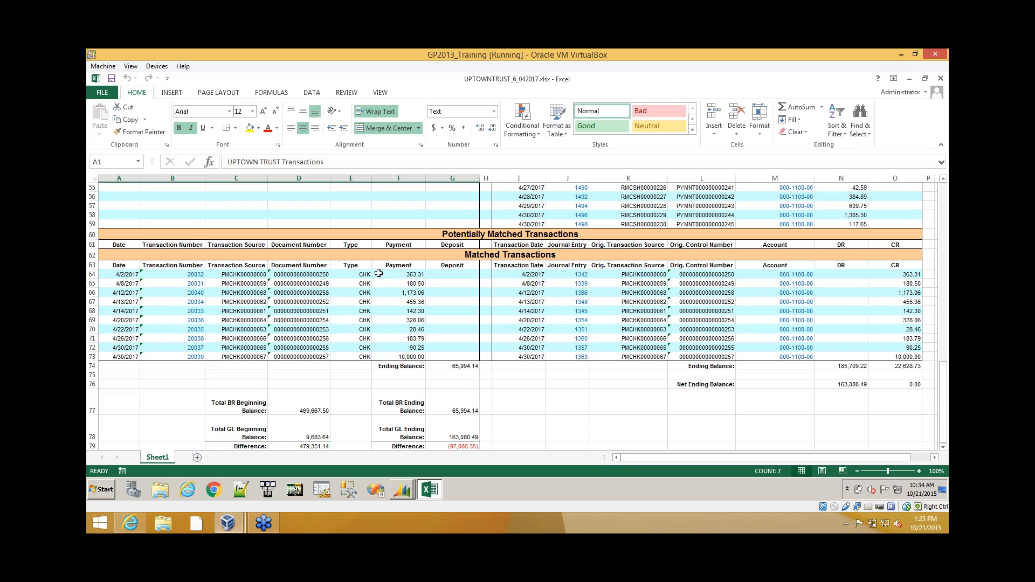
drag(942, 372, 947, 237)
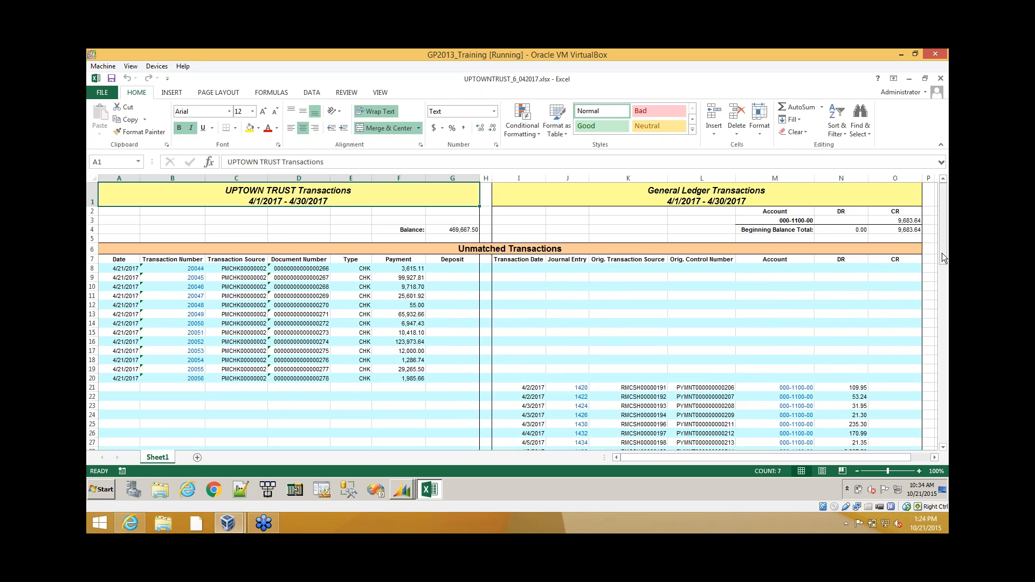
drag(943, 257, 943, 268)
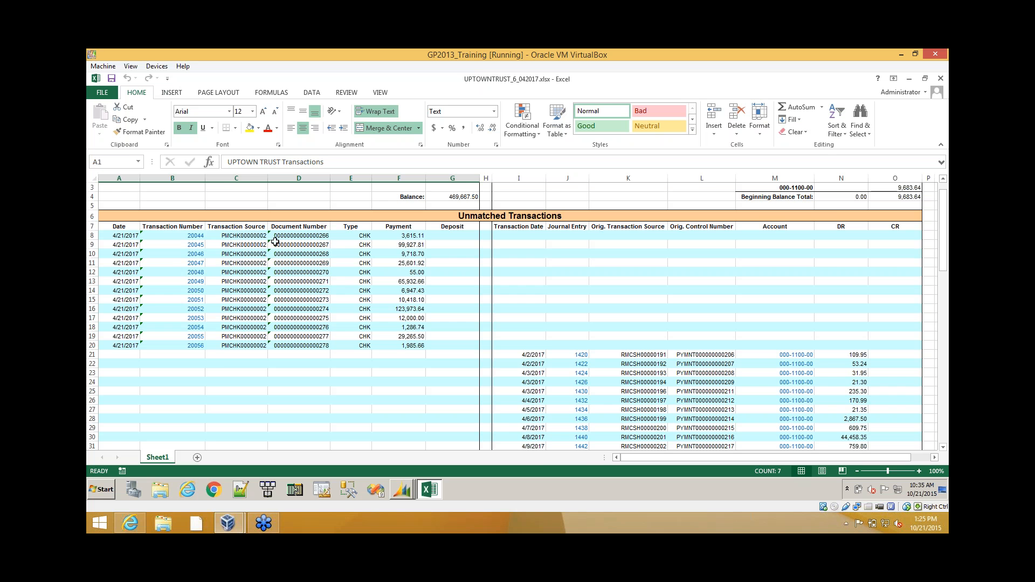
scroll(282, 257, up, 1)
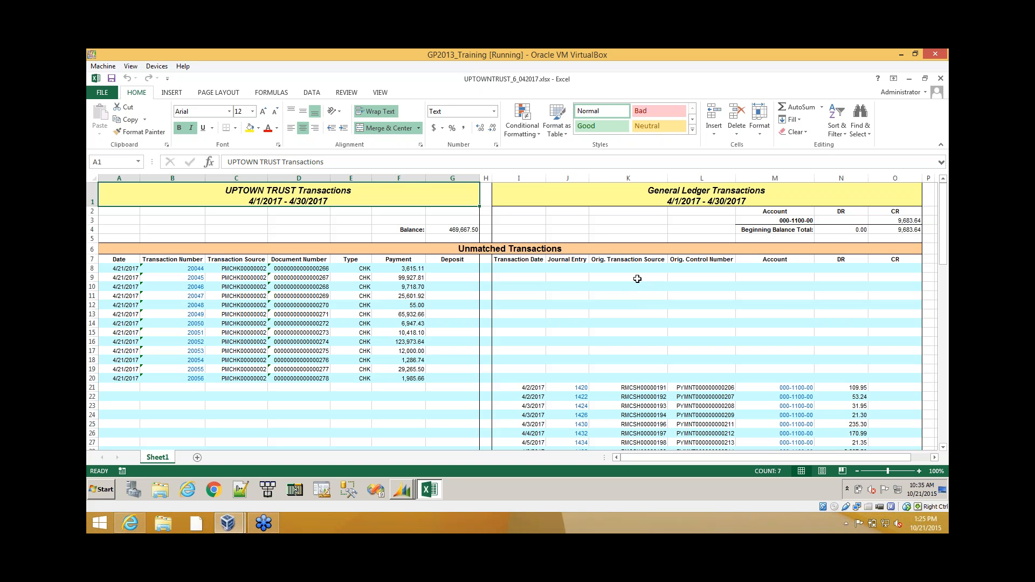
click(651, 381)
scroll(647, 378, down, 2)
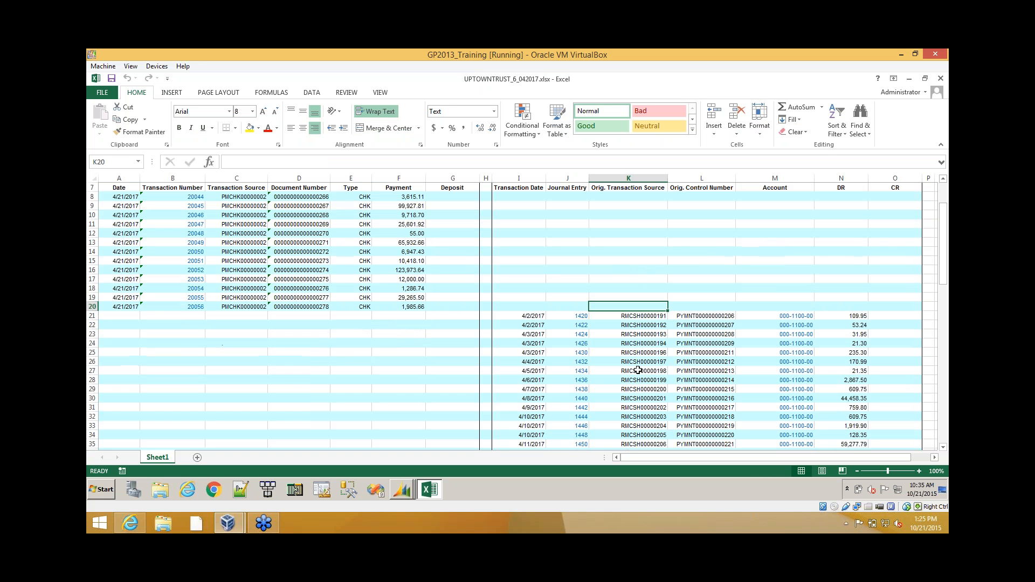